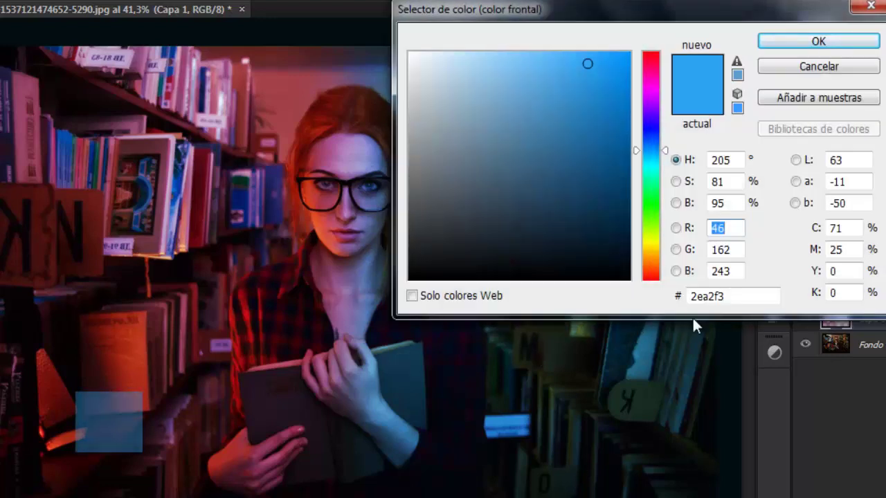
Set the foreground colour to blue 2ea2f3 and the background colour to magenta c11d95
double_click(712, 295)
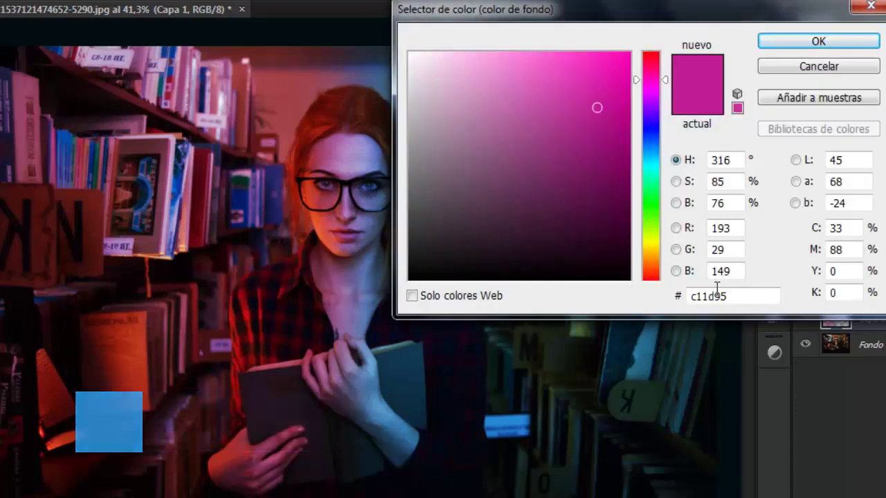
drag(728, 296, 640, 309)
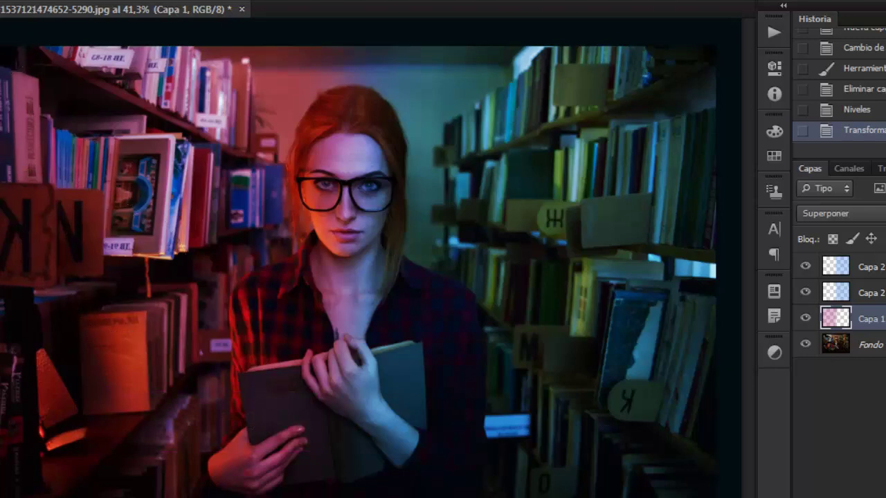
Set up a soft 442 px brush with slightly raised hardness at 50% opacity and 50% flow
right_click(56, 212)
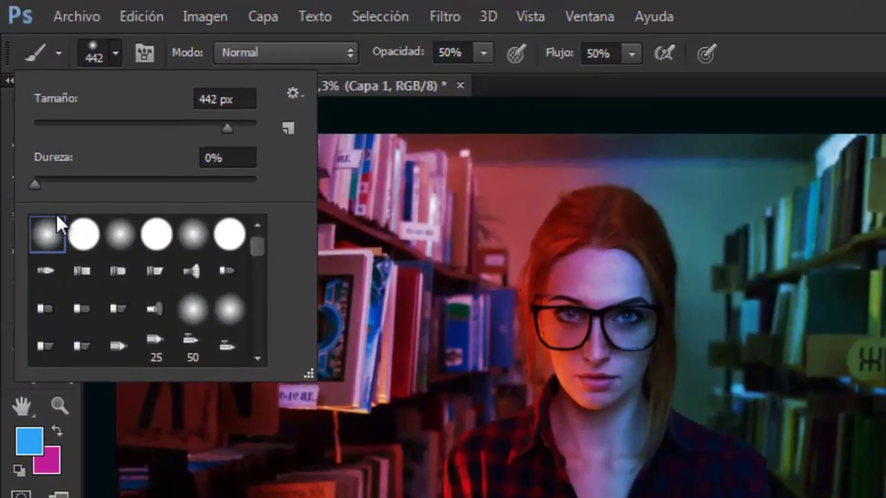
drag(47, 186, 59, 185)
click(782, 40)
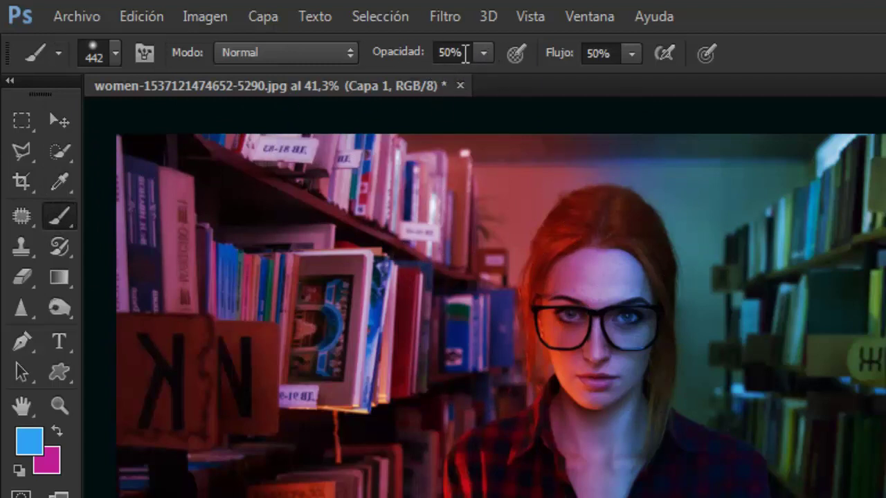
click(446, 54)
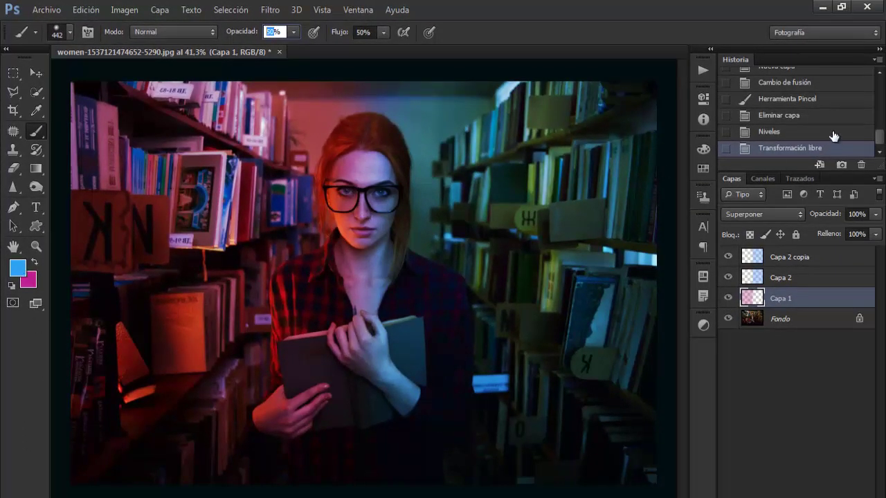
scroll(833, 135, up, 3)
Revert the photo to its original snapshot and add two new empty layers
click(809, 77)
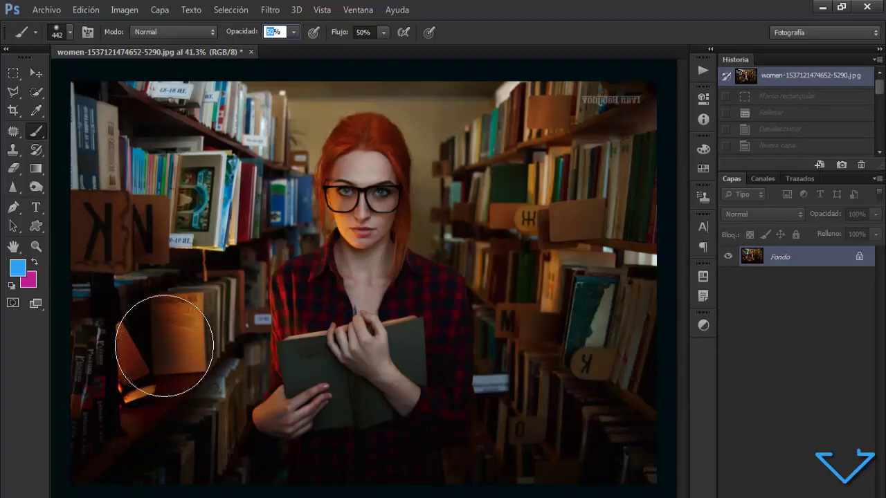
click(844, 494)
click(844, 495)
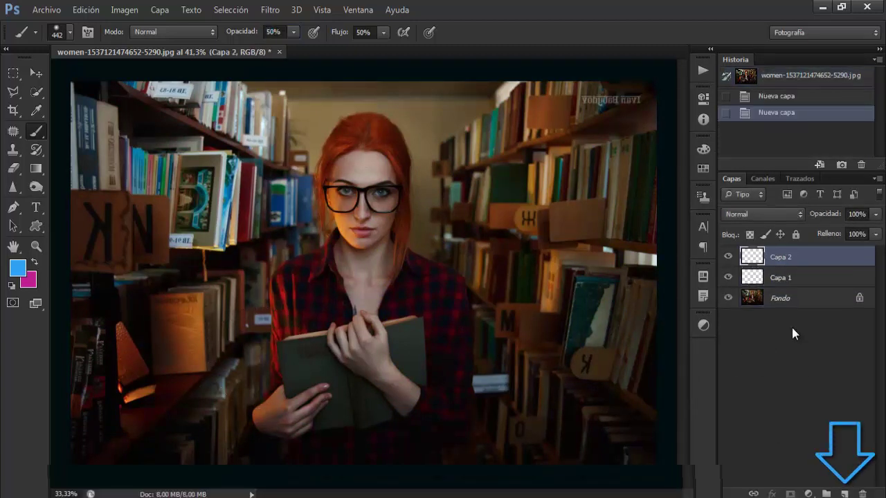
click(789, 280)
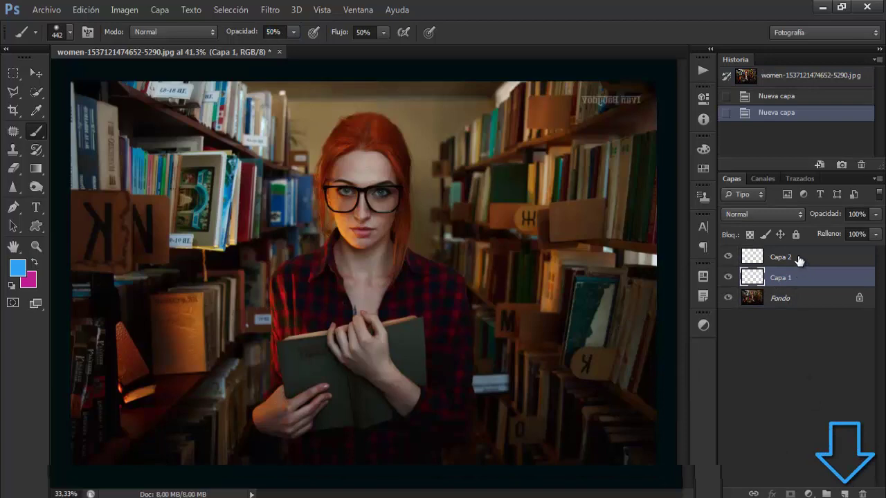
Set both new layers, Capa 1 and Capa 2, to Superponer (Overlay) blending
shift+click(798, 258)
click(775, 214)
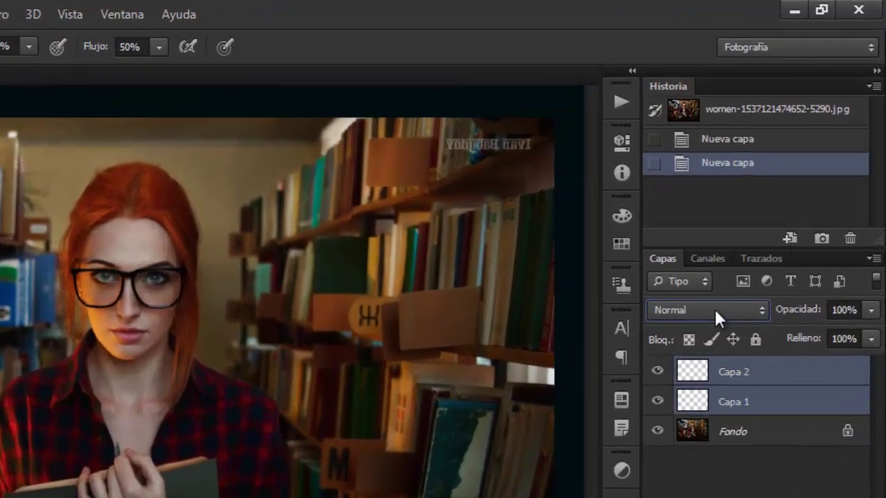
click(715, 311)
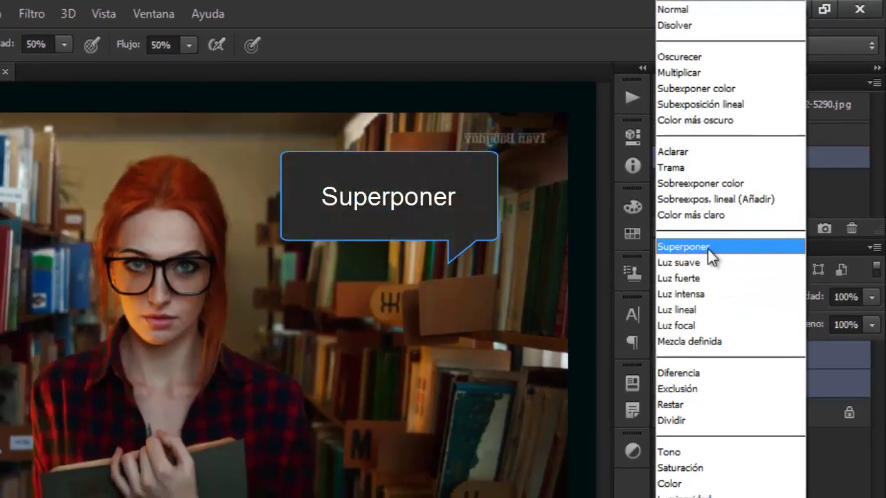
click(701, 260)
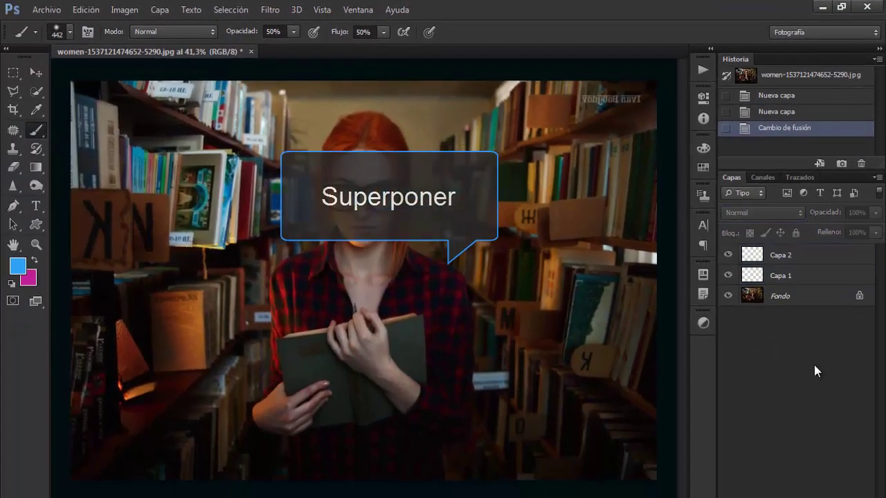
click(824, 497)
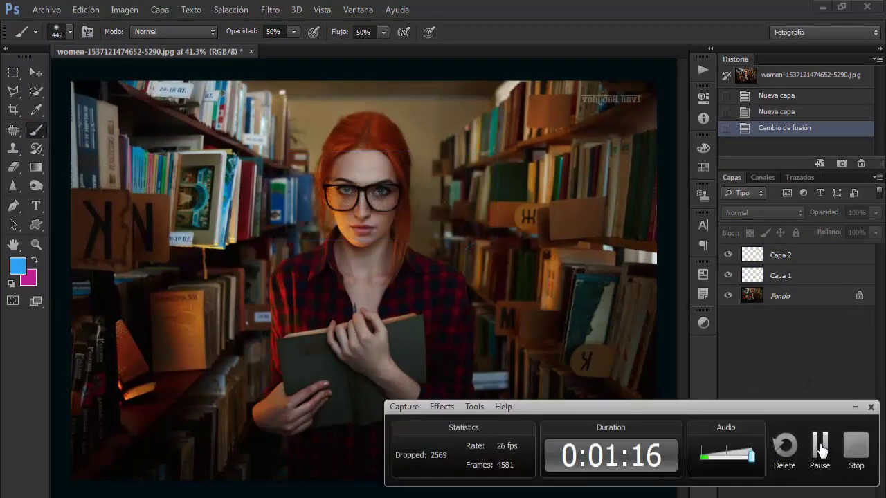
click(821, 448)
Paint blue light on Capa 1 over the woman, the wall and the right-hand shelves
click(792, 276)
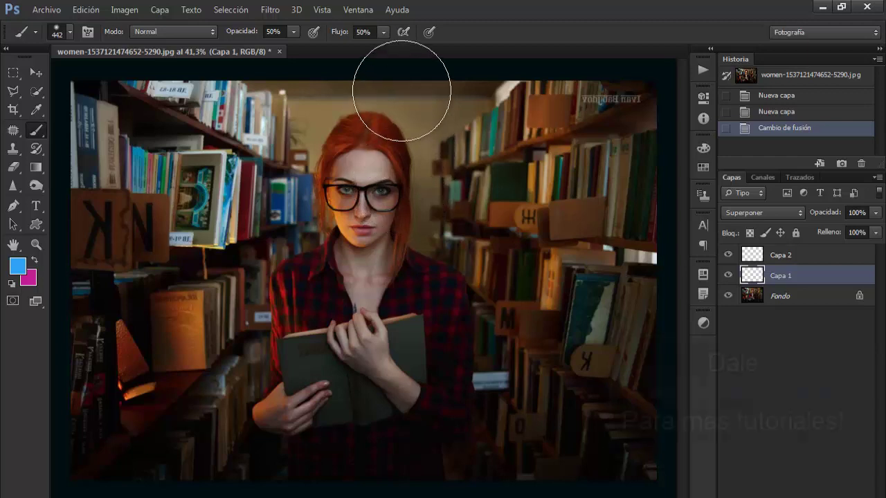
mouse_move(401, 90)
mouse_down()
mouse_move(386, 225)
mouse_move(424, 450)
mouse_move(428, 223)
mouse_move(427, 298)
mouse_move(488, 333)
mouse_move(511, 141)
mouse_move(556, 419)
mouse_move(546, 107)
mouse_move(580, 445)
mouse_up()
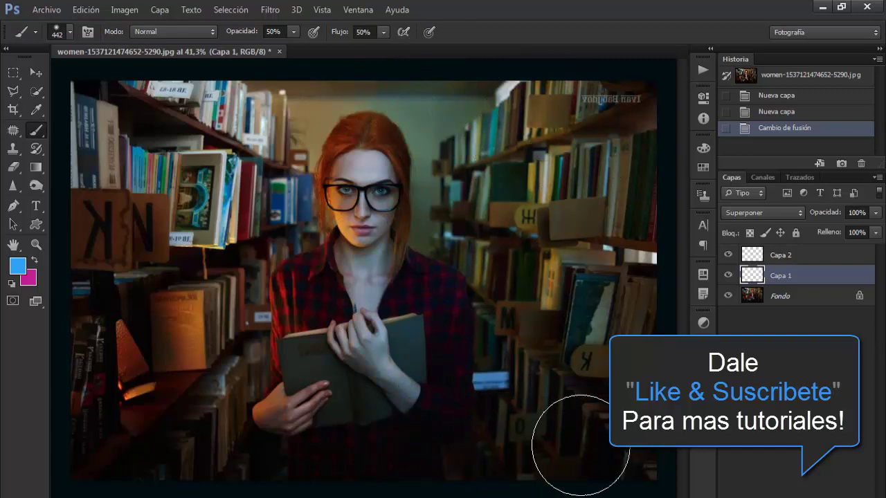
mouse_move(637, 350)
mouse_down()
mouse_move(625, 76)
mouse_move(603, 415)
mouse_move(623, 174)
mouse_move(517, 301)
mouse_move(477, 328)
mouse_move(427, 135)
mouse_move(436, 419)
mouse_move(415, 81)
mouse_move(411, 340)
mouse_move(431, 277)
mouse_move(498, 332)
mouse_move(593, 356)
mouse_move(593, 49)
mouse_move(574, 436)
mouse_move(561, 484)
mouse_up()
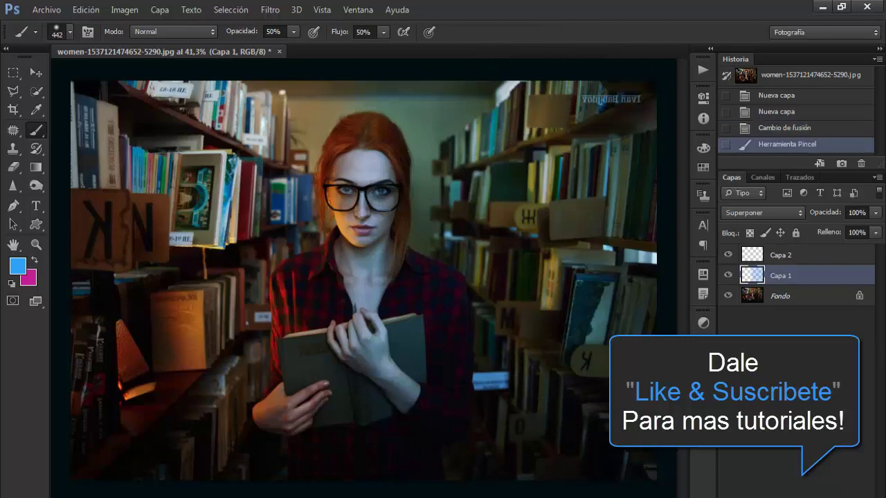
drag(824, 274, 825, 260)
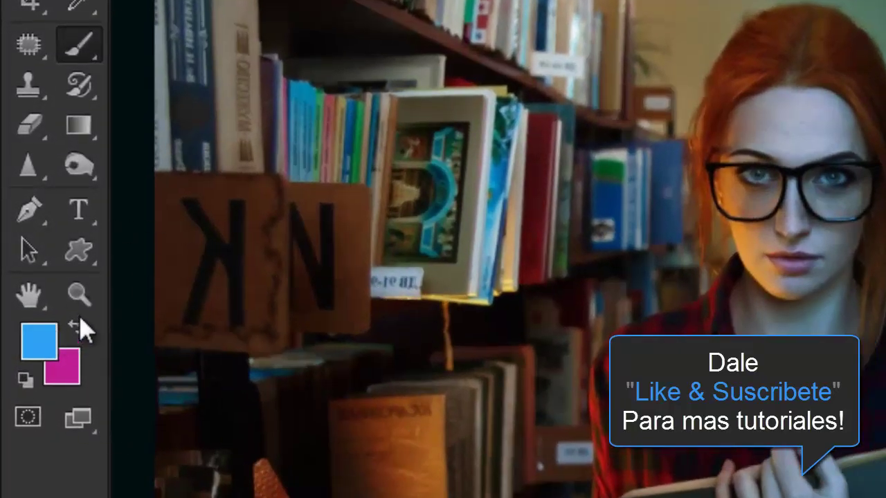
Paint a magenta glow on Capa 2 beside her head and over the left bookshelves
click(75, 324)
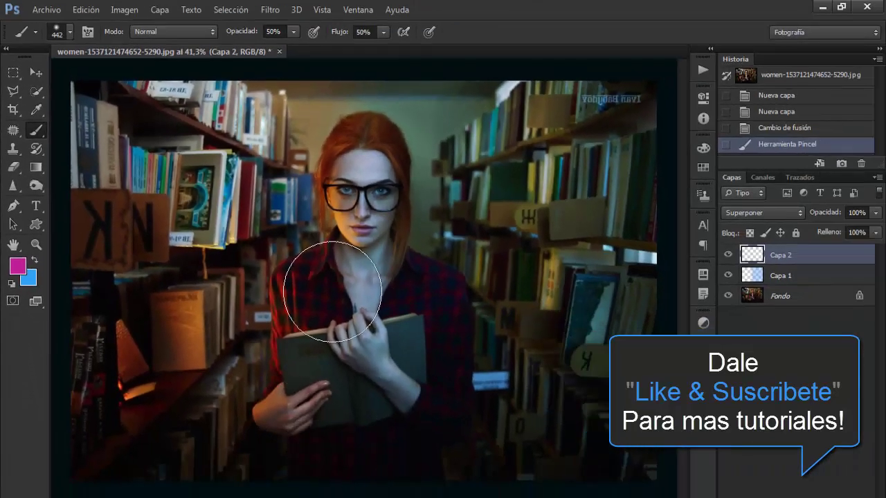
mouse_move(333, 291)
mouse_down()
mouse_move(330, 69)
mouse_move(316, 450)
mouse_move(286, 89)
mouse_move(254, 422)
mouse_move(218, 244)
mouse_move(211, 86)
mouse_up()
mouse_move(211, 86)
mouse_down()
mouse_move(184, 248)
mouse_move(176, 446)
mouse_move(158, 84)
mouse_move(103, 450)
mouse_move(90, 91)
mouse_move(290, 100)
mouse_move(108, 332)
mouse_move(270, 471)
mouse_move(198, 198)
mouse_move(298, 123)
mouse_move(328, 316)
mouse_move(328, 460)
mouse_move(311, 135)
mouse_move(351, 237)
mouse_up()
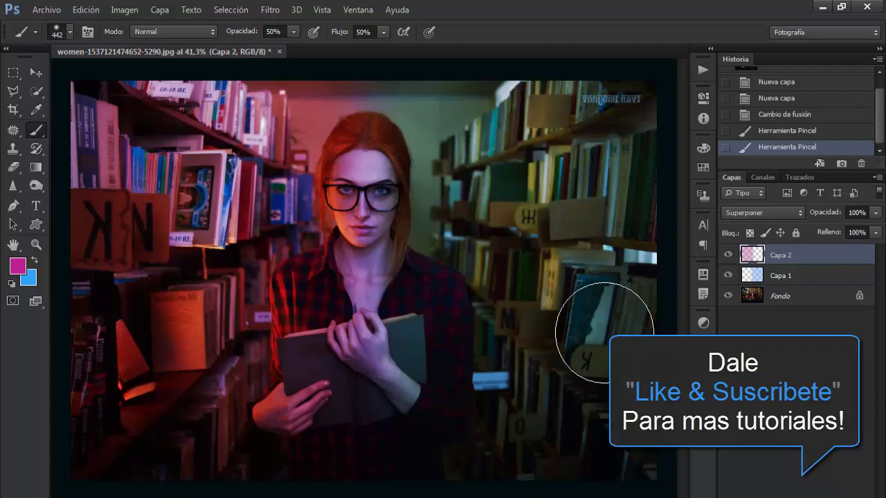
click(806, 275)
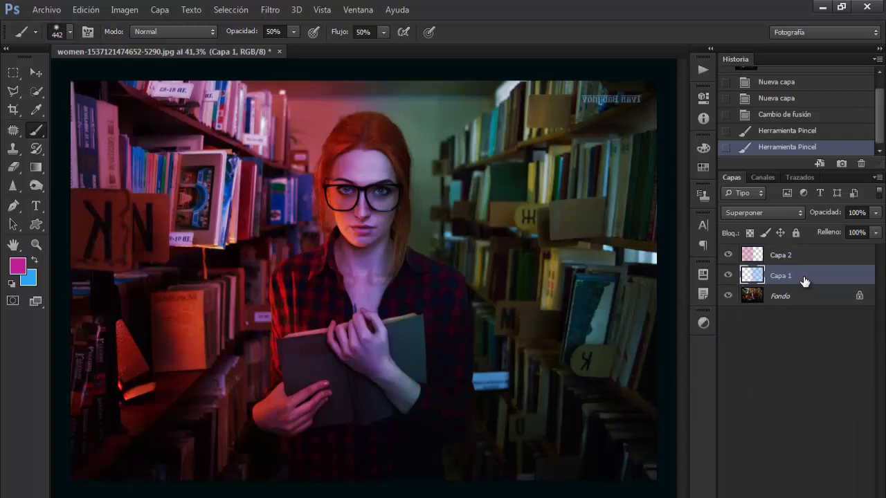
Duplicate Capa 1 as Capa 1 copia, then hide both blue layers
key(ctrl+j)
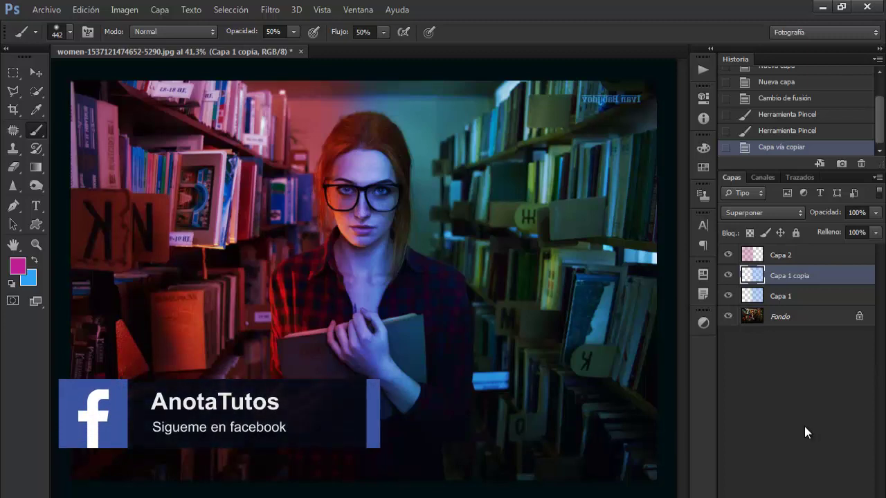
click(728, 275)
click(730, 294)
Stretch Capa 2's magenta light across the full photo width, then hide Capa 2
click(790, 255)
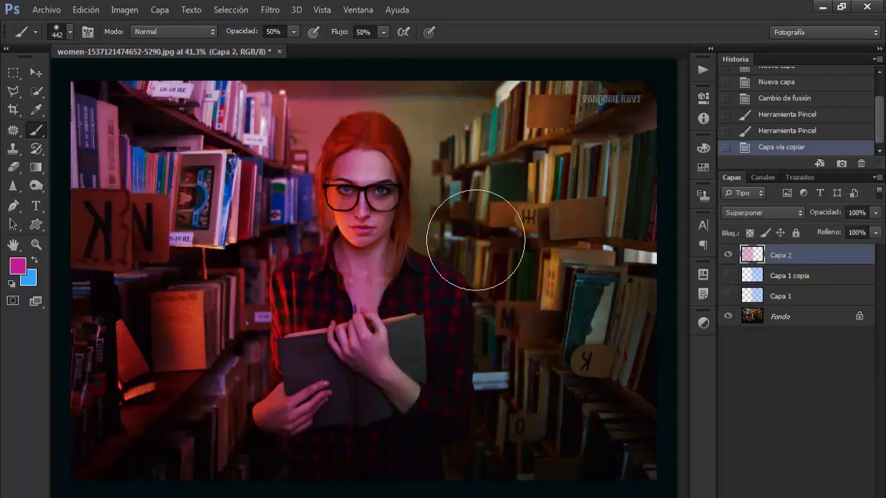
key(ctrl+t)
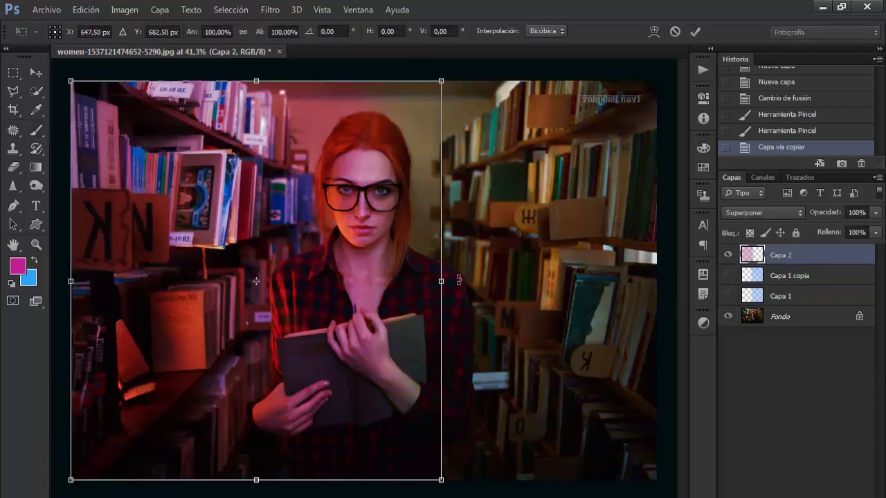
drag(443, 282, 663, 286)
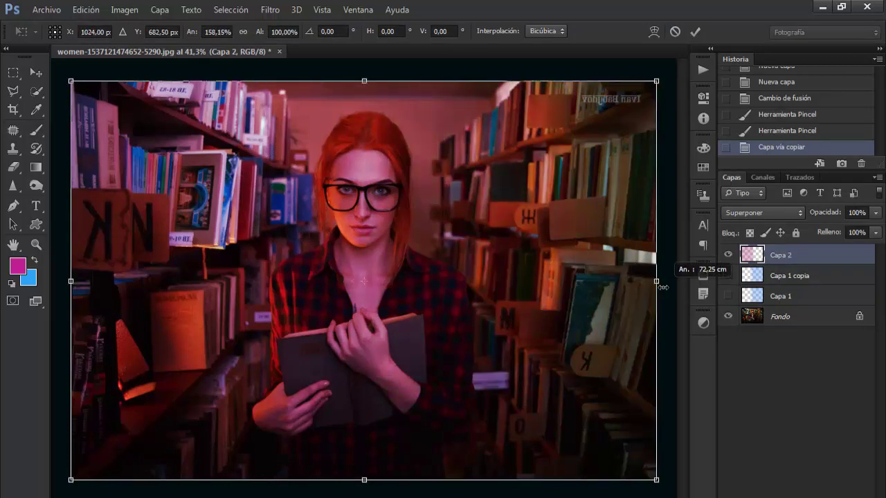
key(Return)
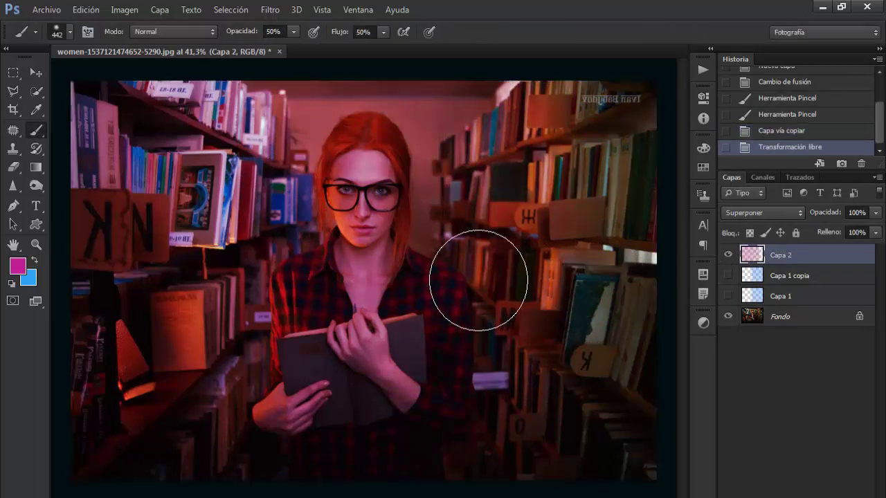
click(727, 255)
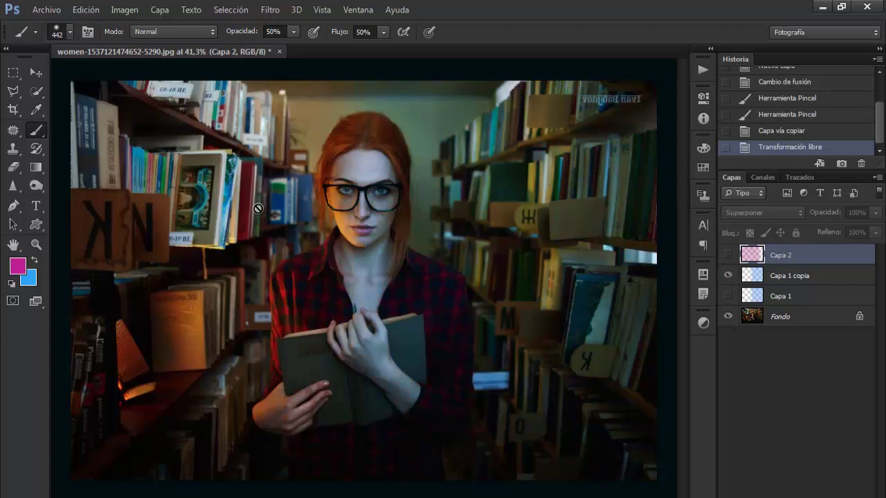
Stretch the Capa 1 copia blue light out to the photo's left edge
key(v)
click(813, 276)
key(ctrl+t)
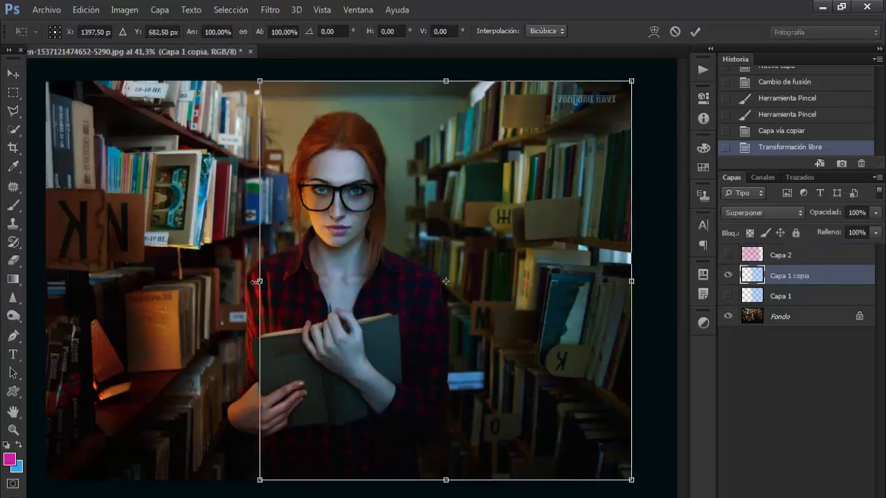
drag(257, 279, 46, 279)
key(Return)
key(z)
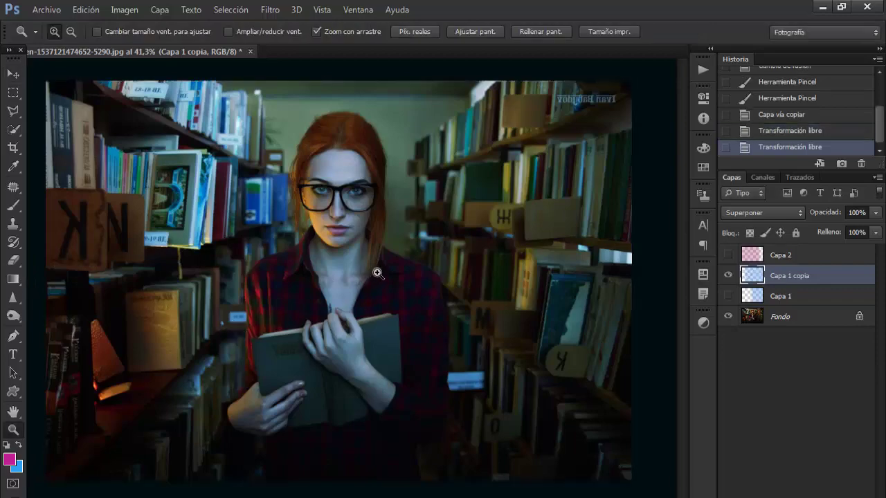